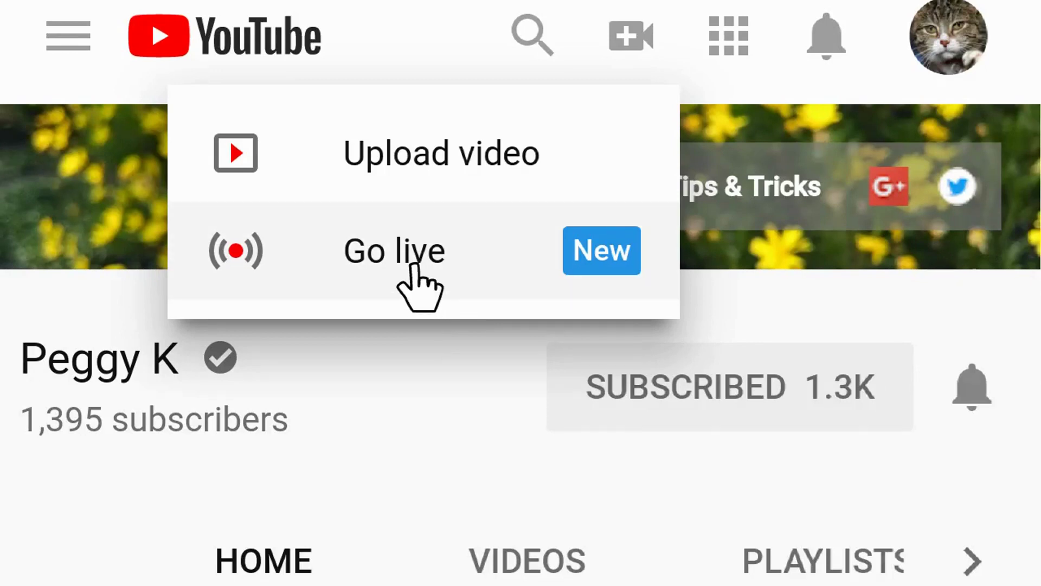
Start a webcam stream titled 'My awesome live stream', set it to Unlisted, and show more options.
click(419, 260)
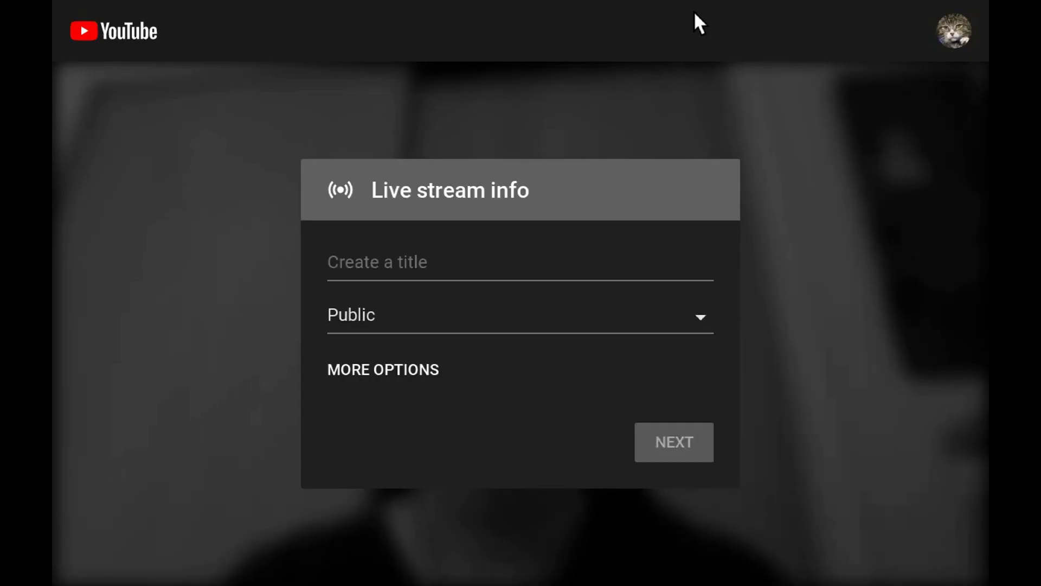
click(603, 267)
text(My awesome live stream)
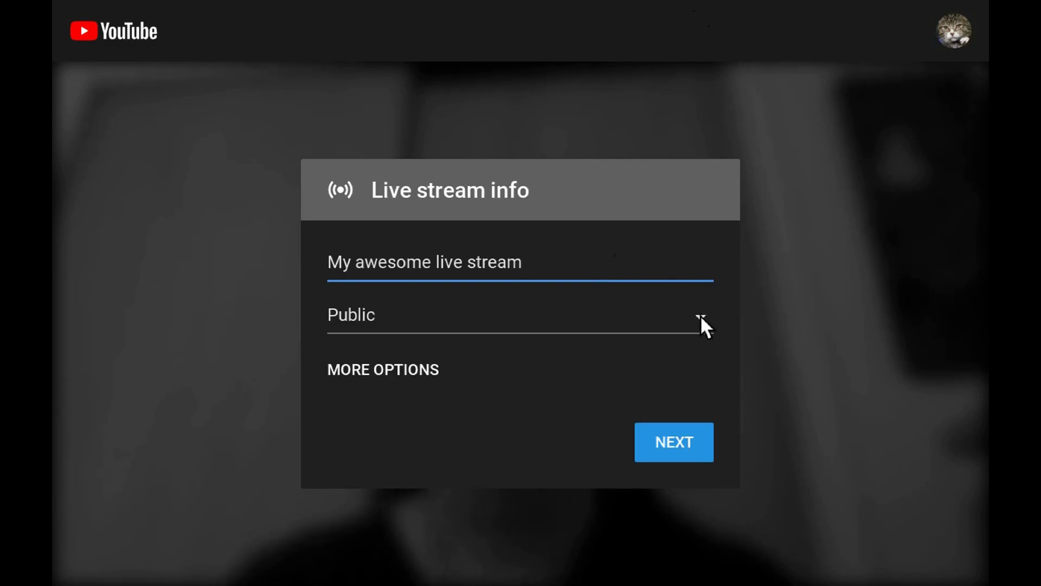
click(700, 318)
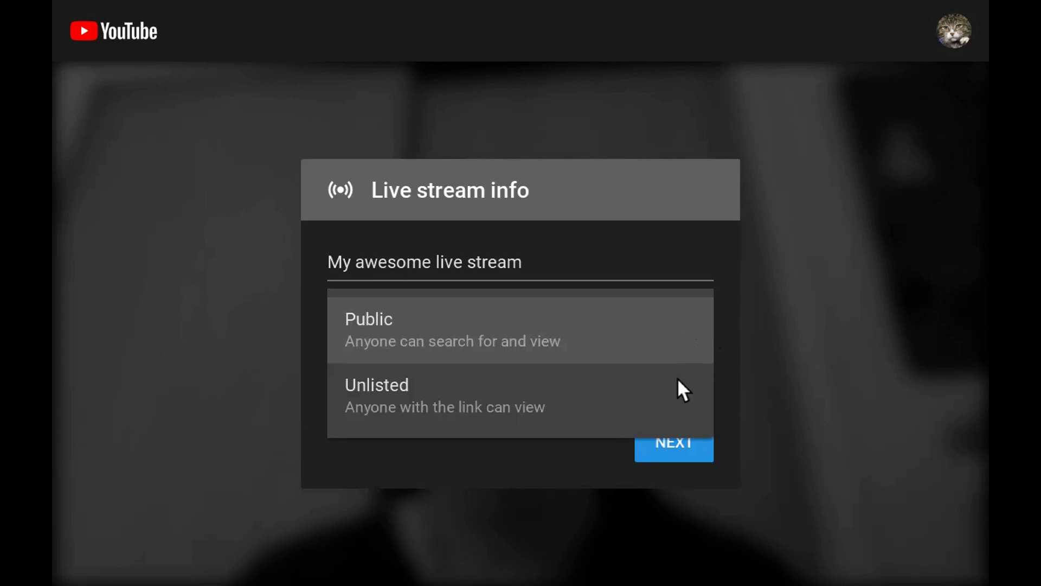
click(675, 400)
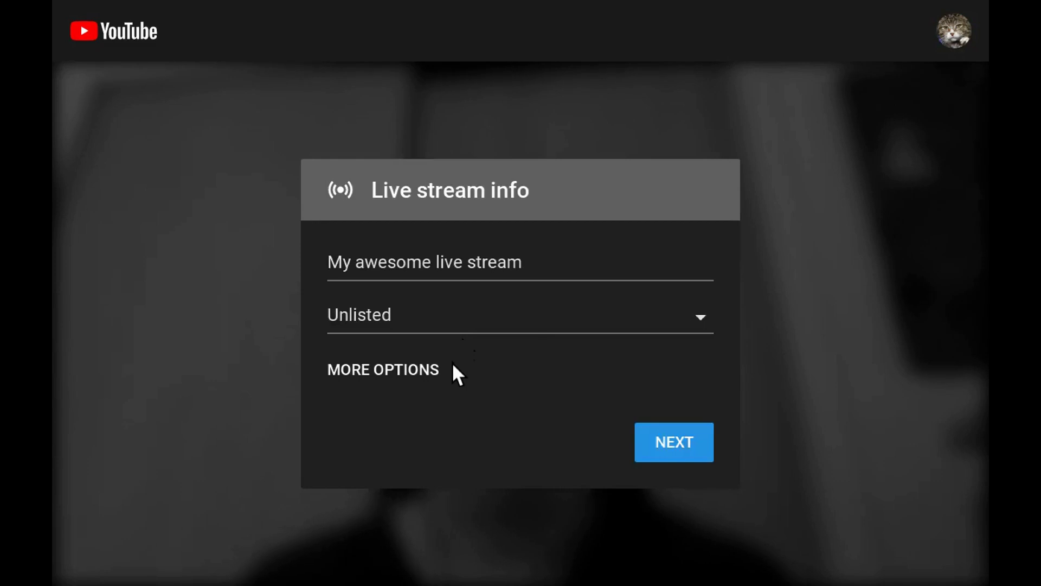
click(428, 374)
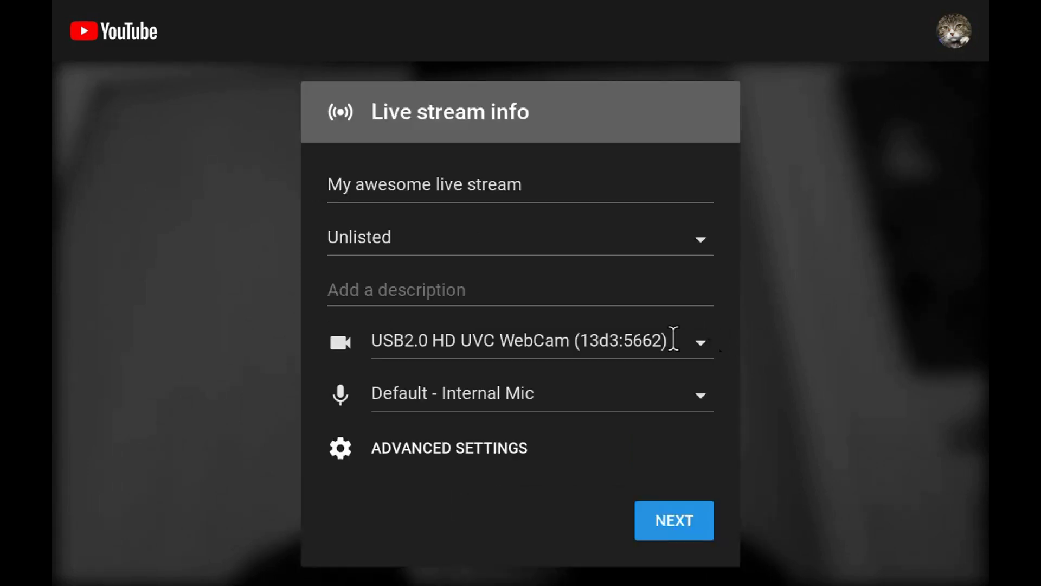
Review the advanced stream settings, then return to the stream info.
click(503, 449)
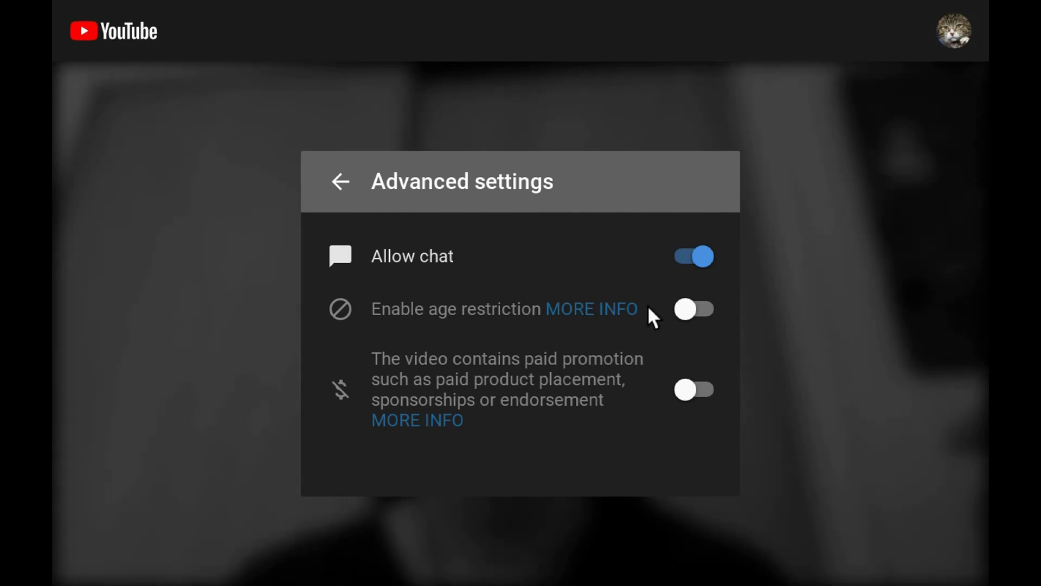
click(341, 183)
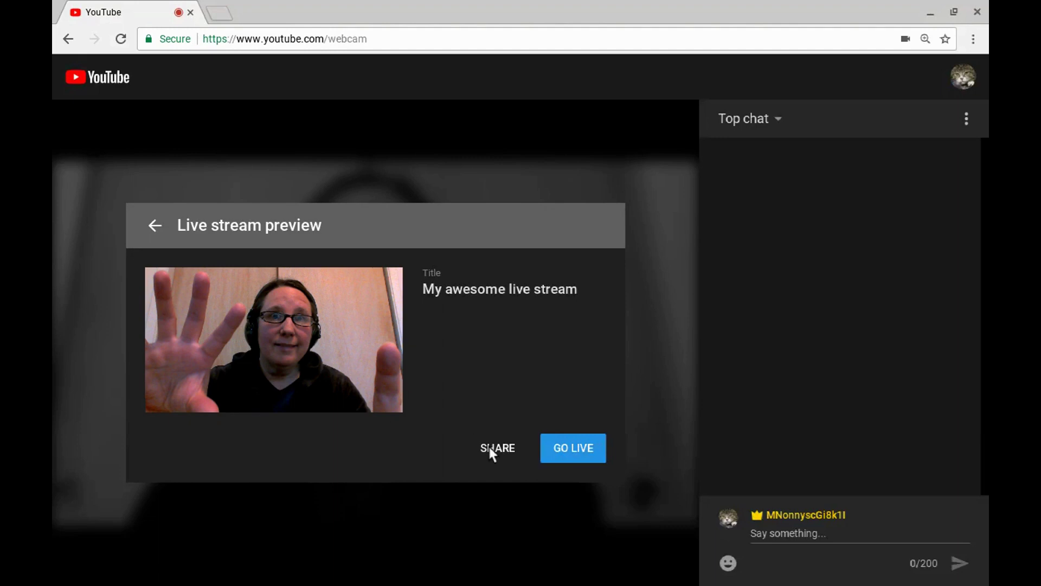
View and dismiss the stream's share link, then go live from the webcam.
click(488, 447)
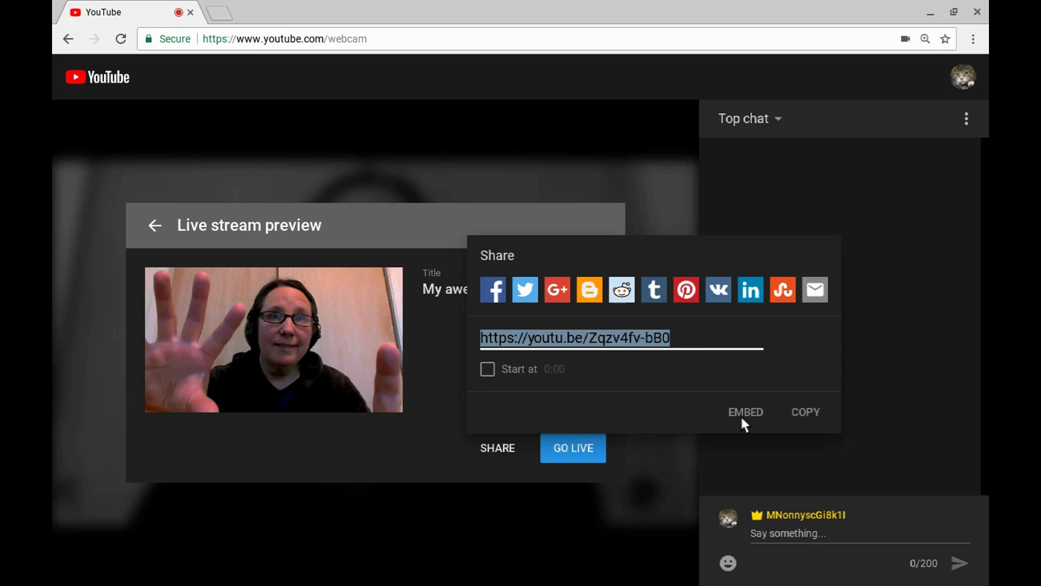
click(925, 203)
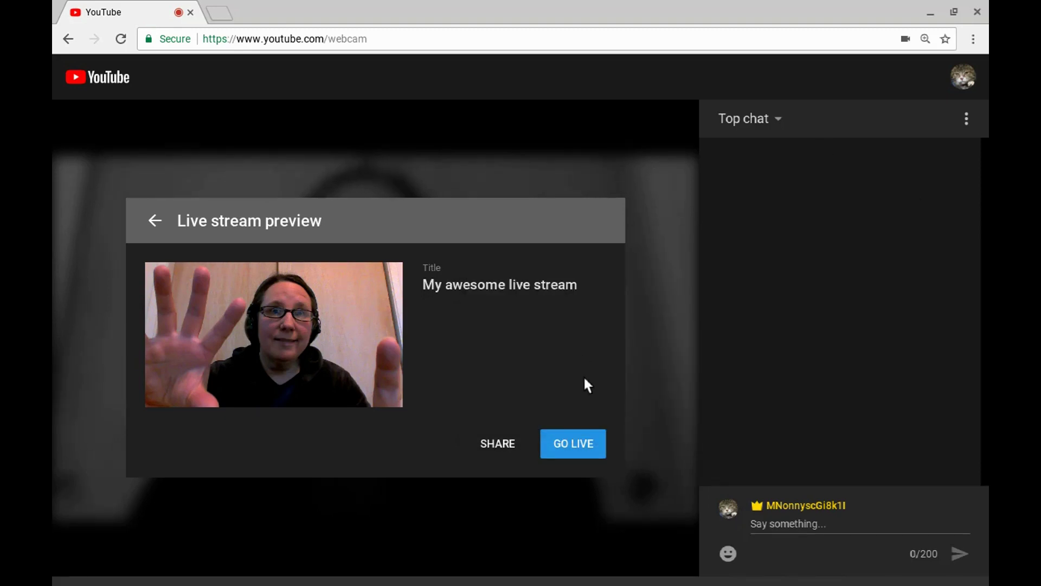
click(562, 438)
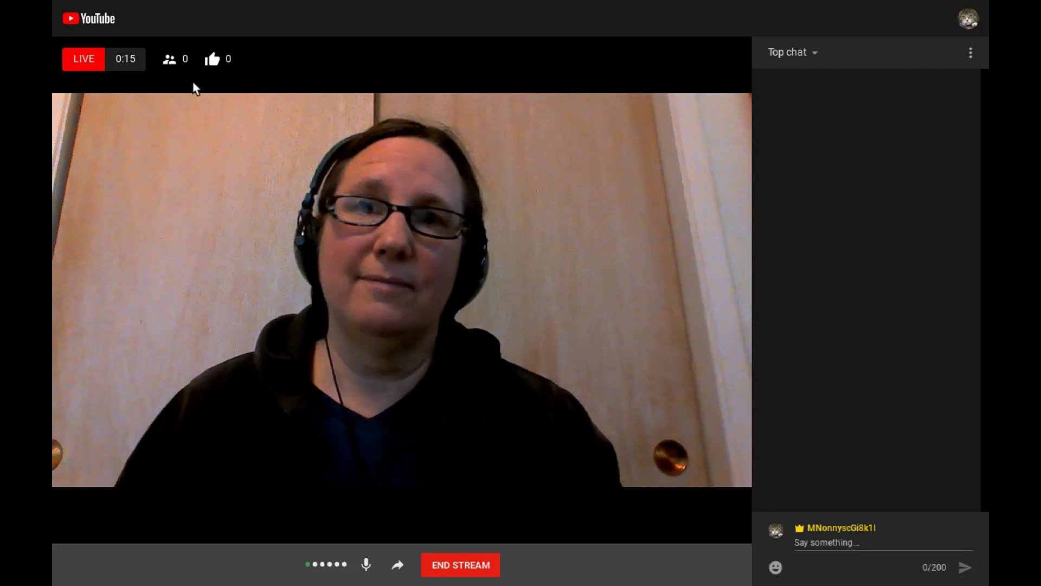
Post 'Welcome everyone!' in the live chat and begin ending the stream.
click(395, 565)
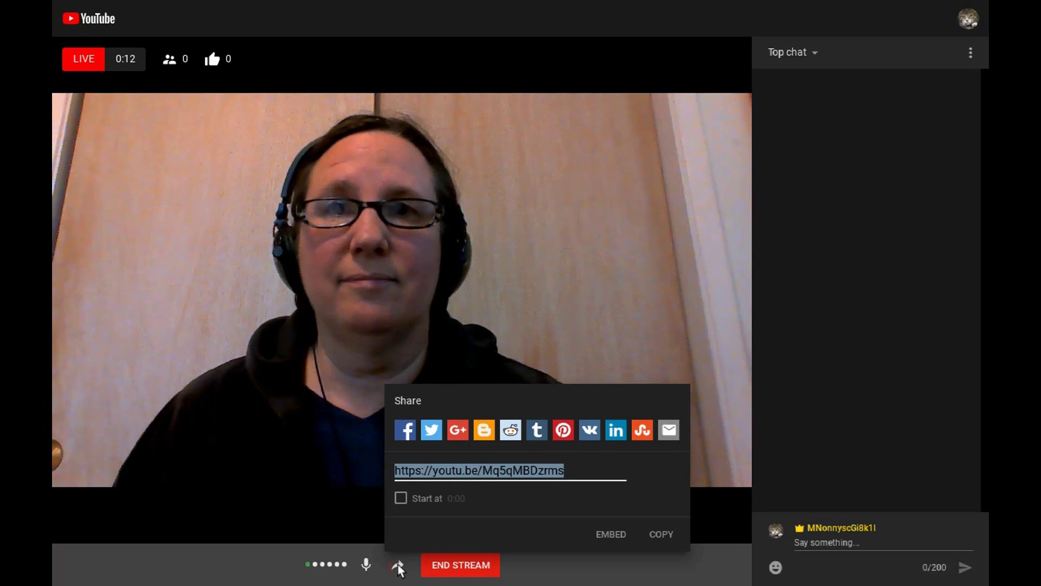
click(816, 530)
text(We)
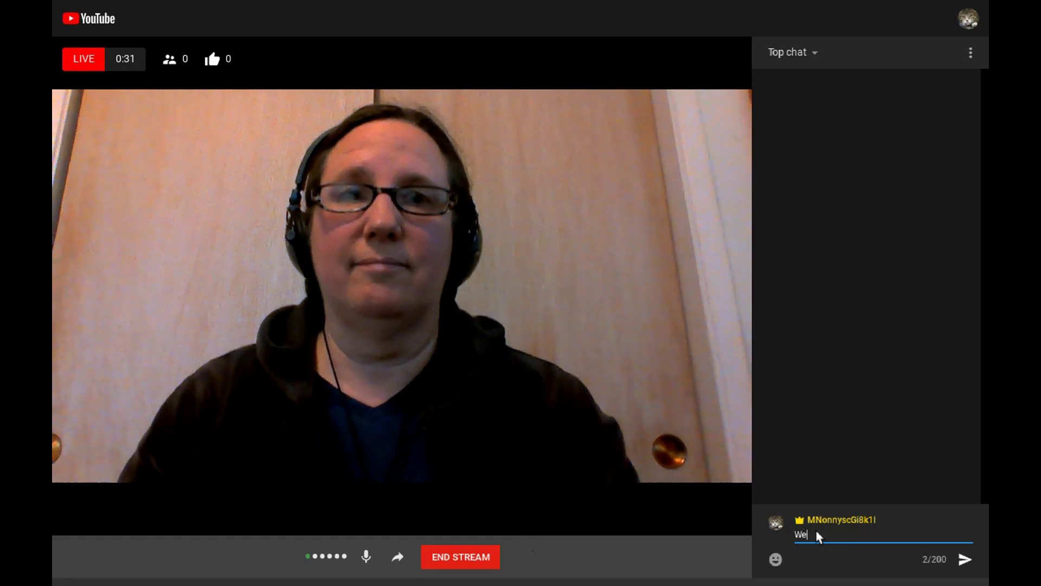
text(lcome everyone!)
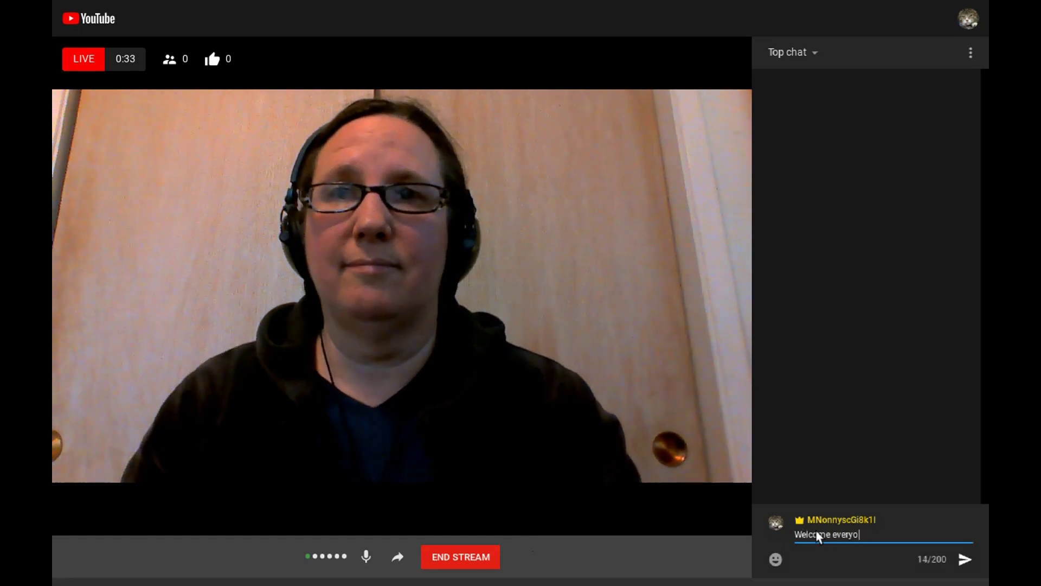
key(Return)
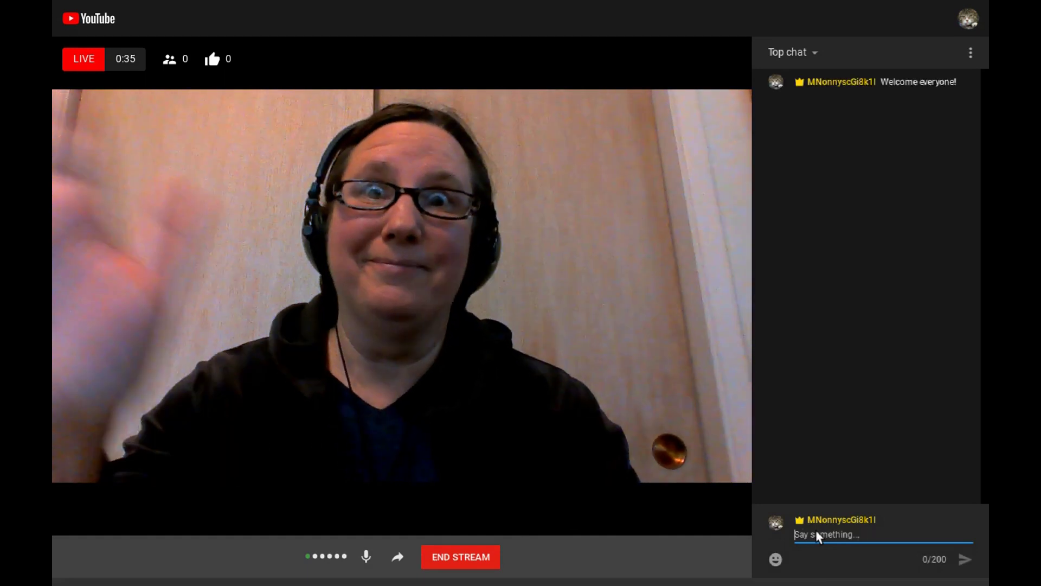
click(456, 556)
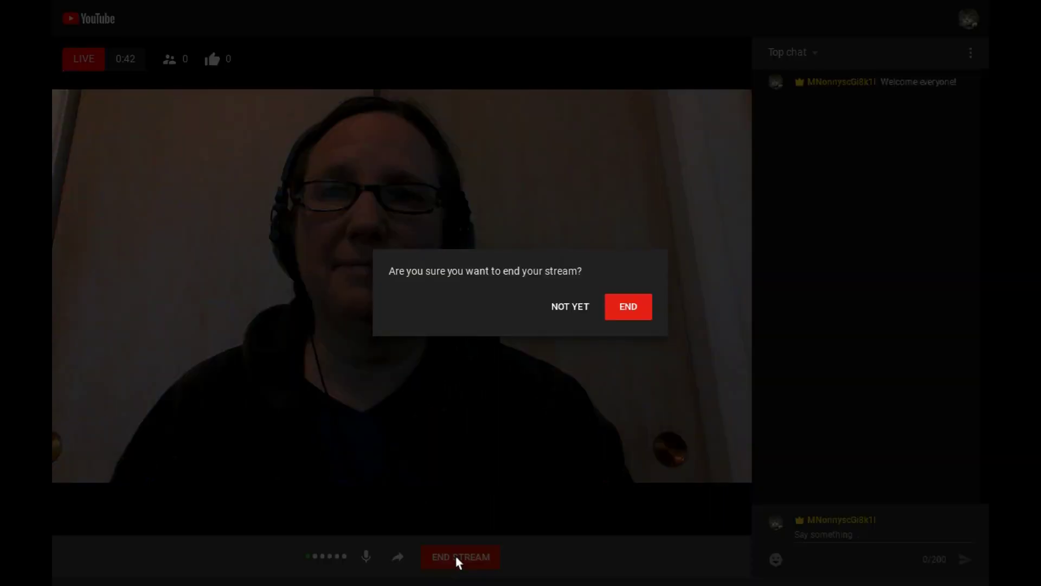
Confirm ending the stream and close the summary to reach the Events list.
click(631, 308)
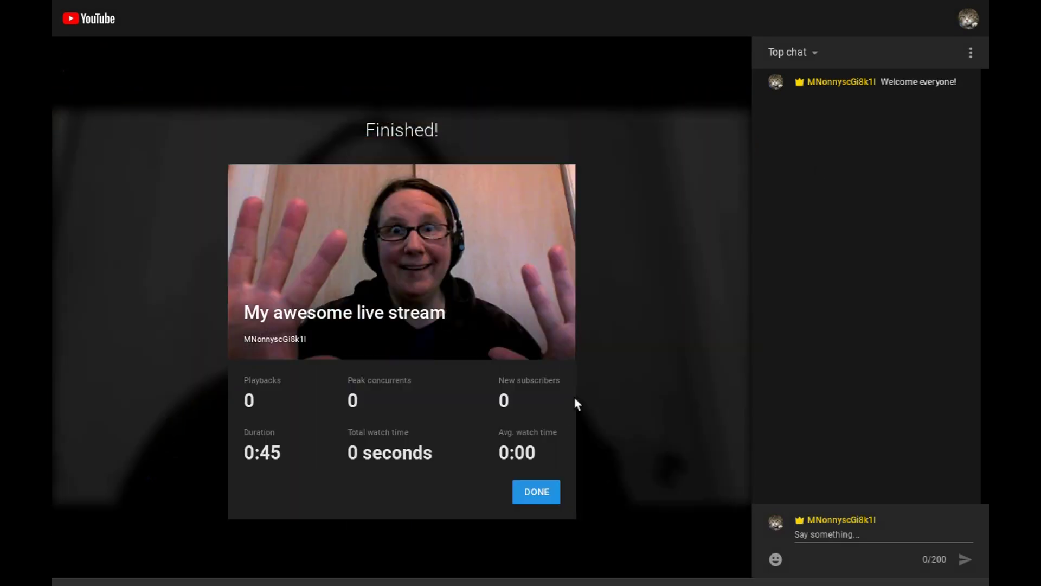
click(538, 491)
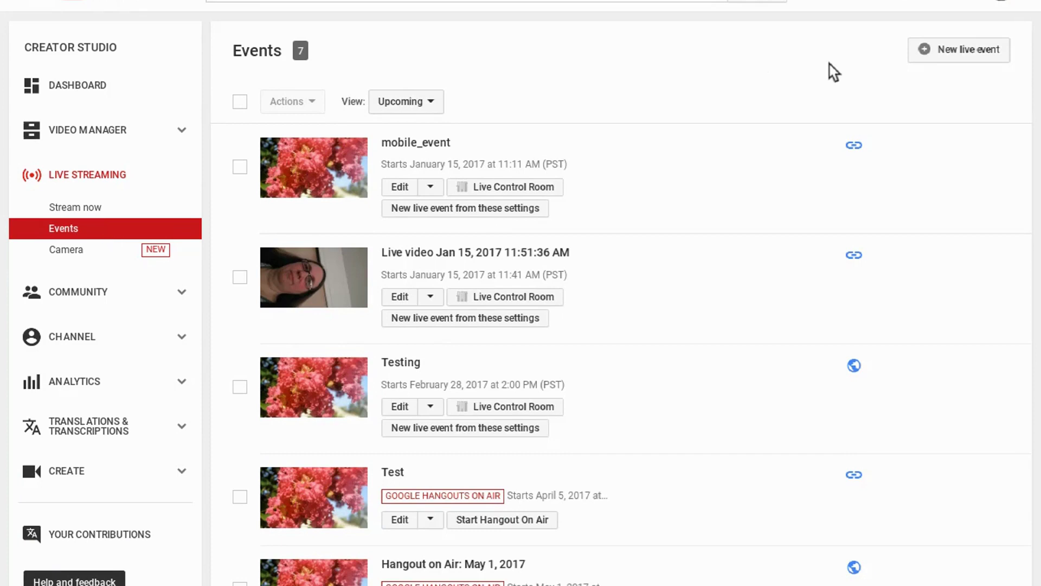
Start a new Unlisted live event titled 'My great HOA'.
click(936, 50)
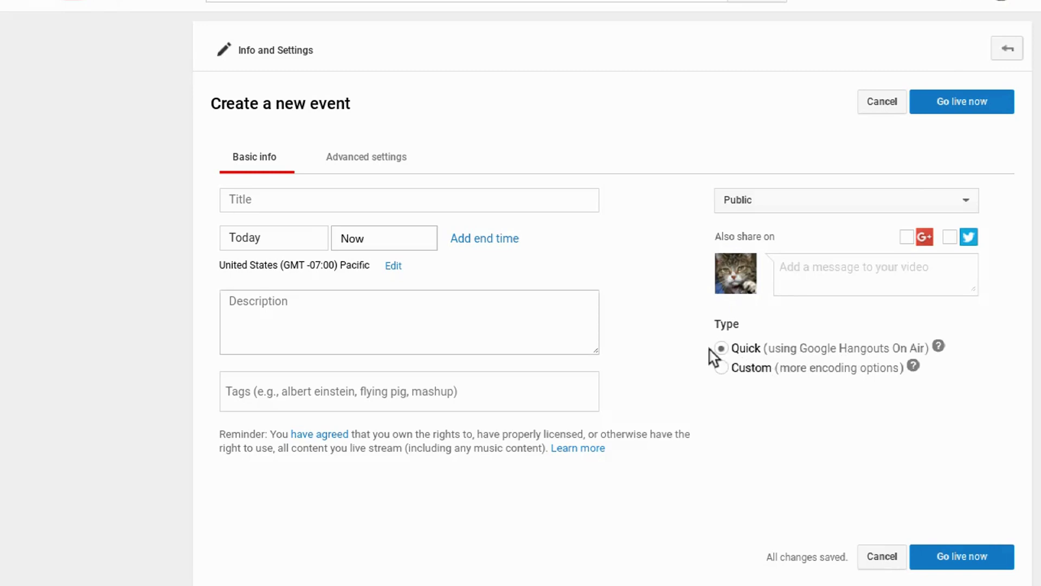
click(770, 203)
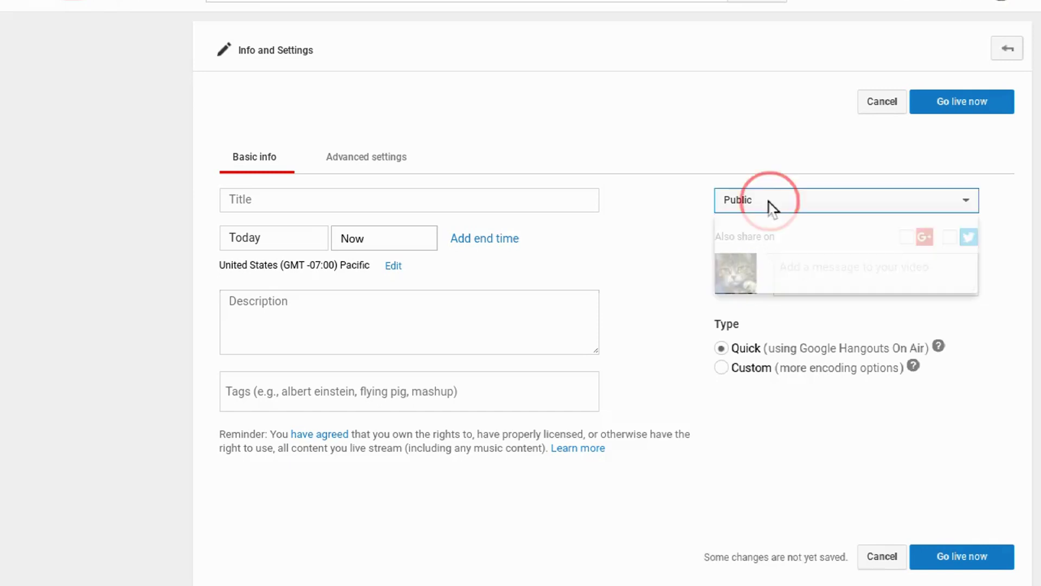
click(756, 251)
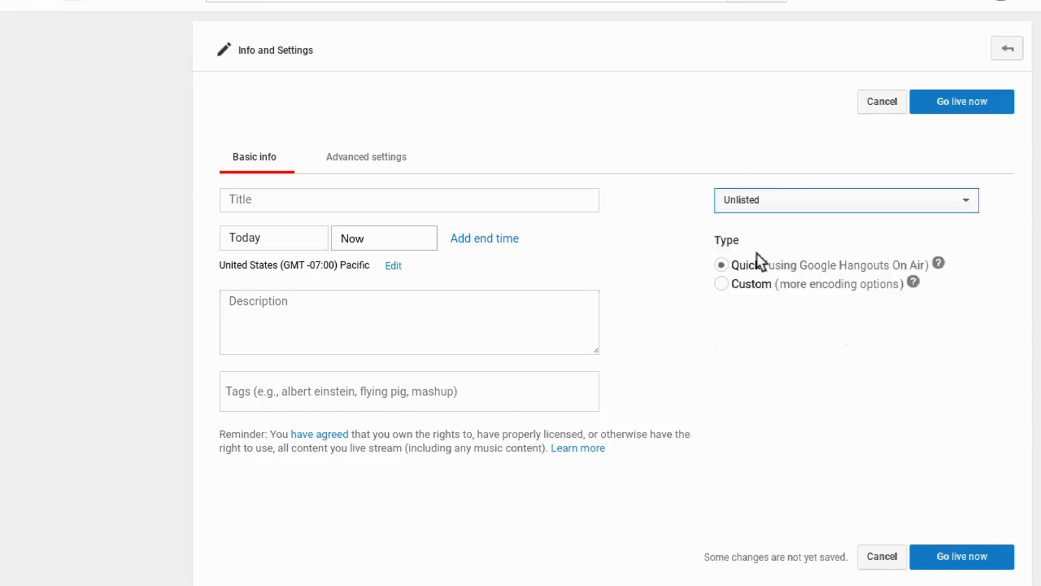
click(399, 199)
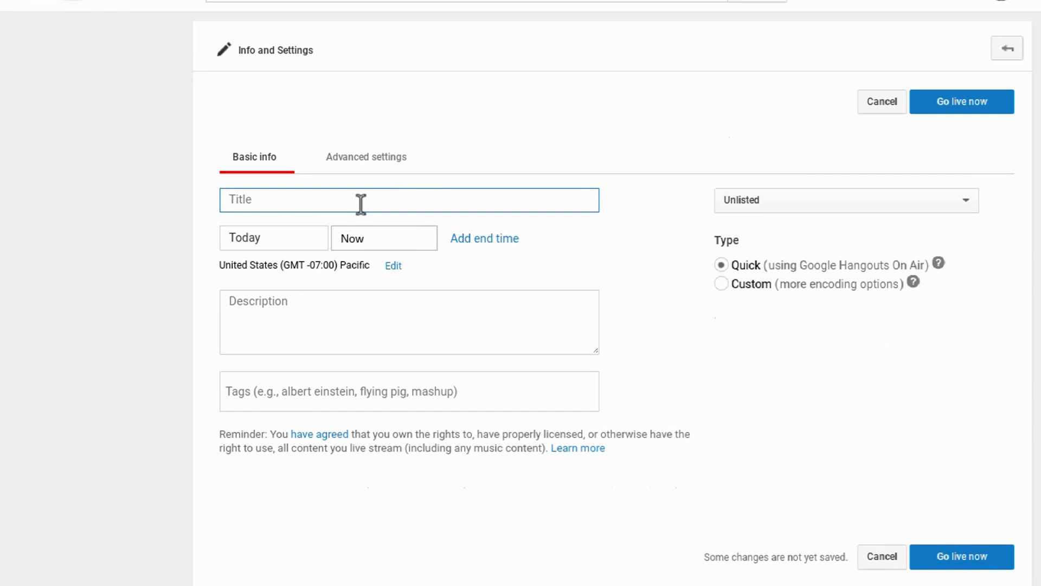
text(My great HOA)
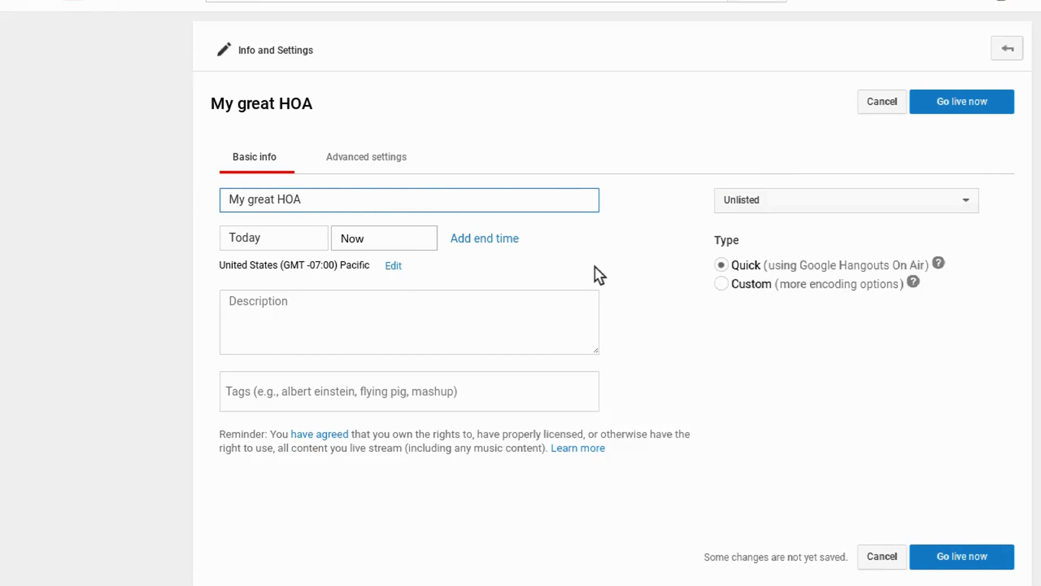
Set the event start time to 3:00 PM and review its description, tags and advanced settings.
click(356, 238)
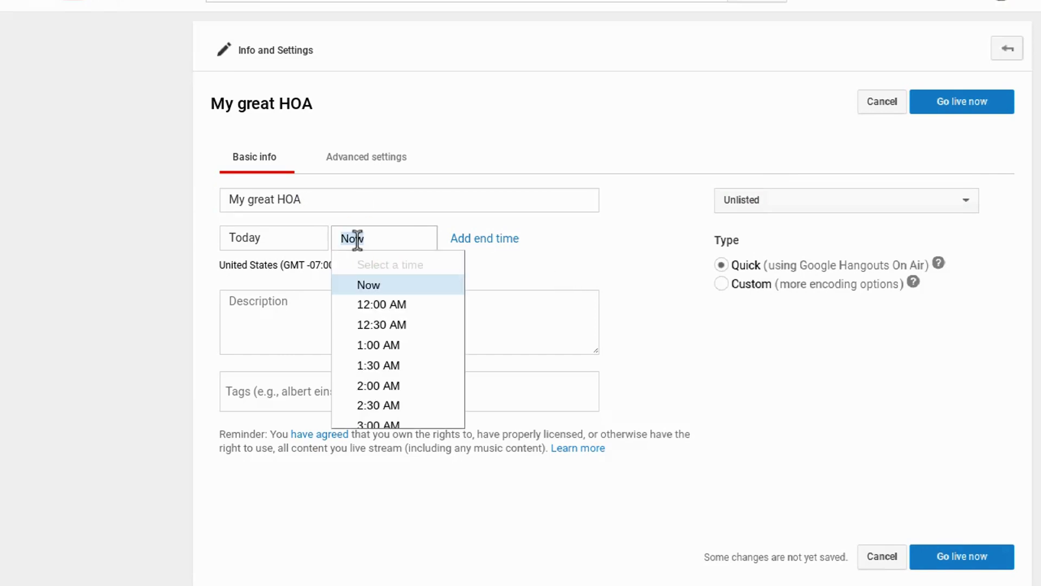
scroll(370, 379, down, 4)
scroll(370, 379, down, 3)
scroll(370, 379, down, 5)
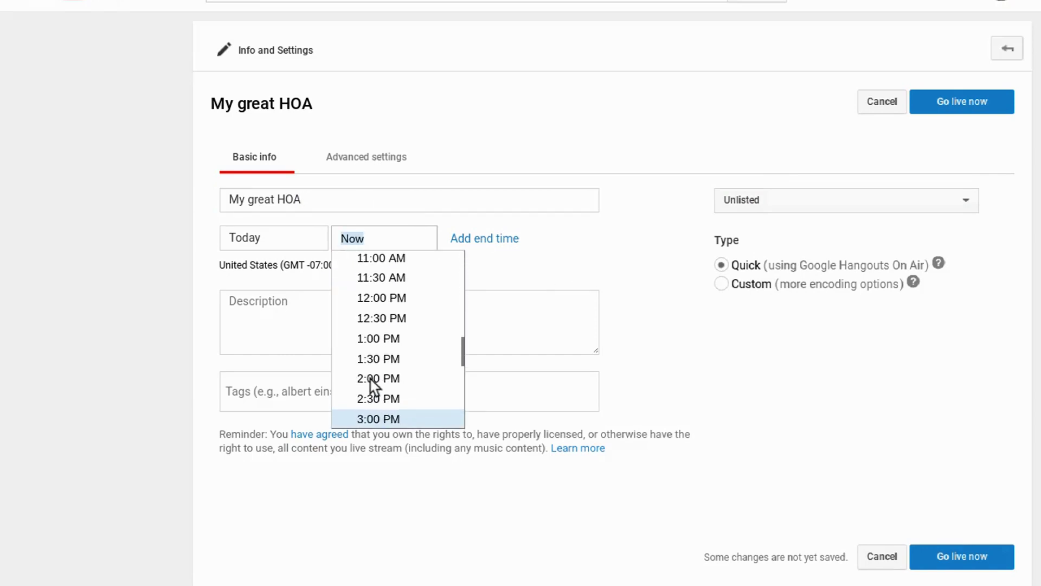
click(375, 419)
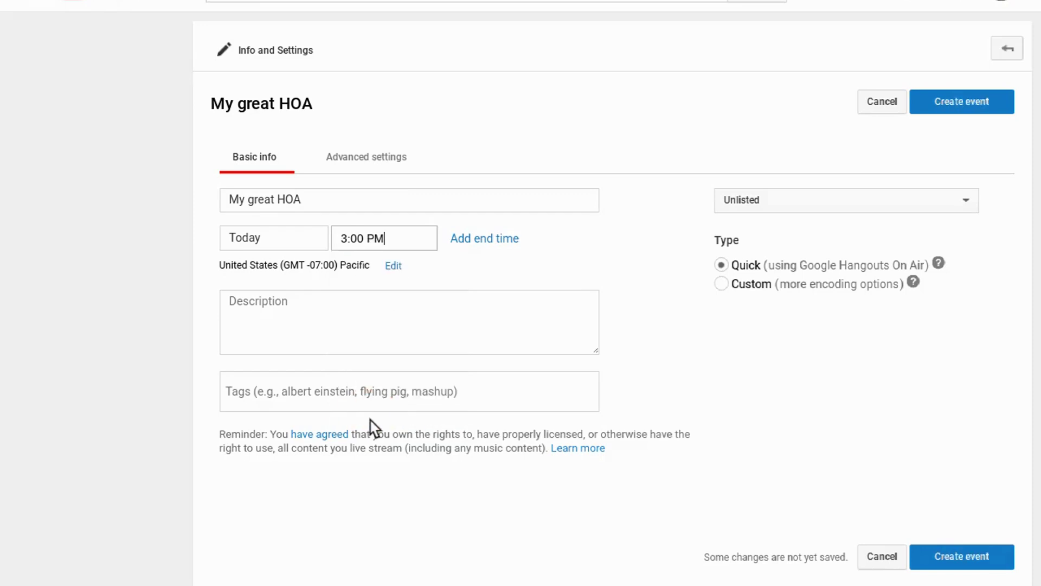
click(337, 330)
click(332, 396)
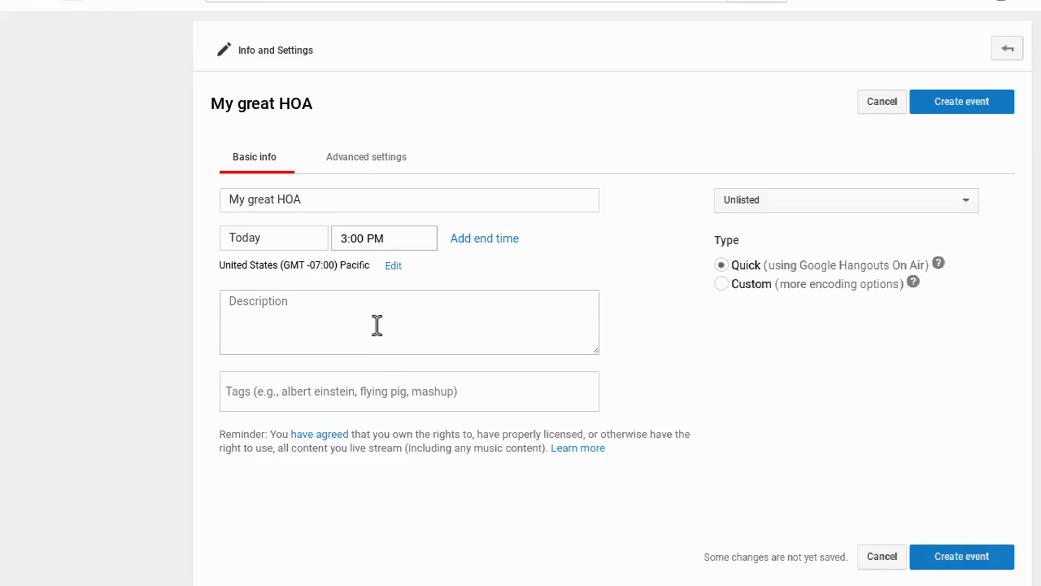
click(371, 159)
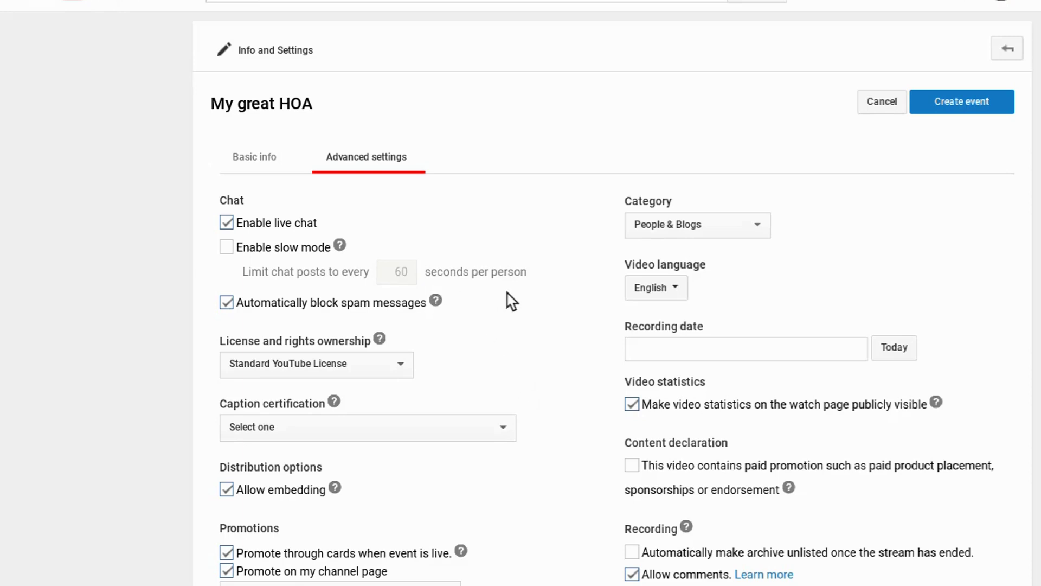
click(258, 156)
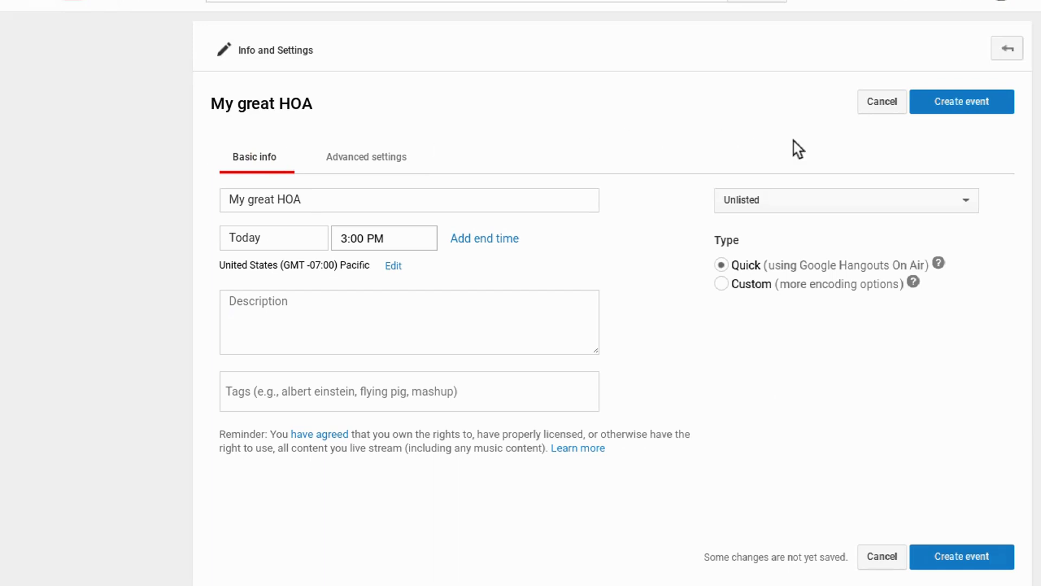
Create the event and launch the Hangout On Air for 'My great HOA'.
click(948, 106)
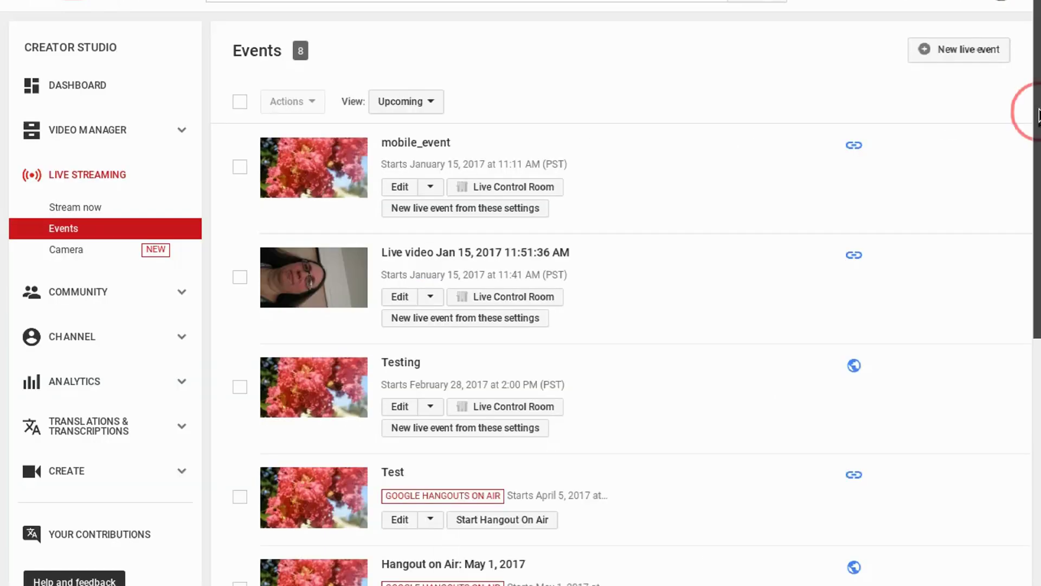
drag(1038, 114, 1038, 273)
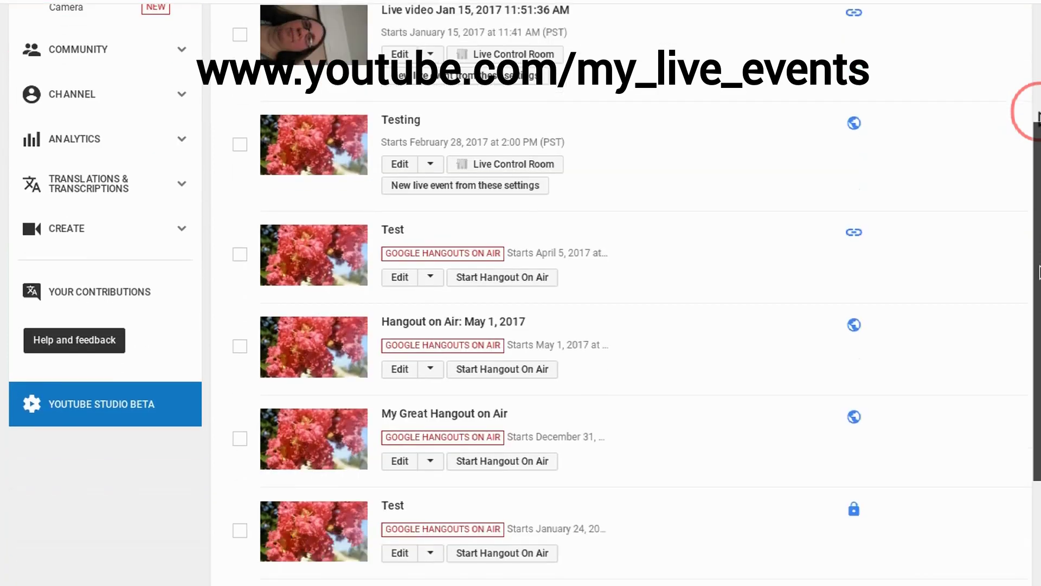
drag(1038, 114, 1038, 119)
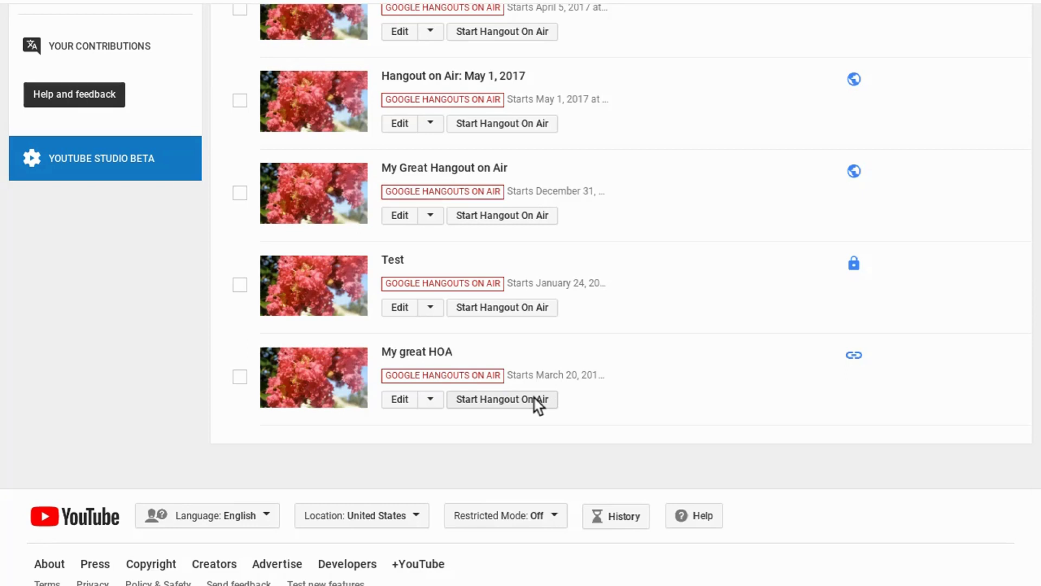
click(533, 398)
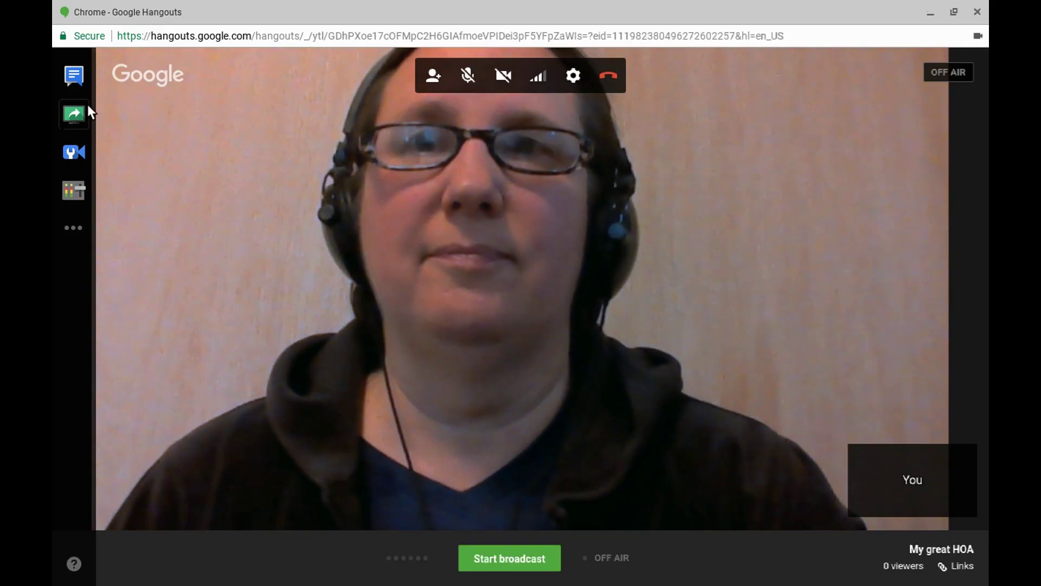
Toggle the group chat open and closed, then view and dismiss the invite options.
click(76, 77)
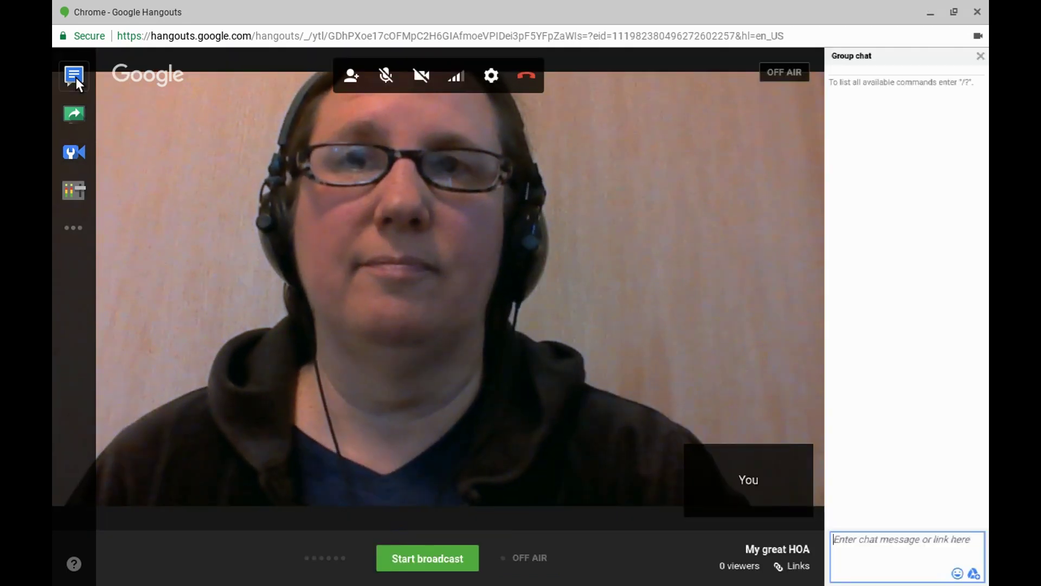
click(76, 77)
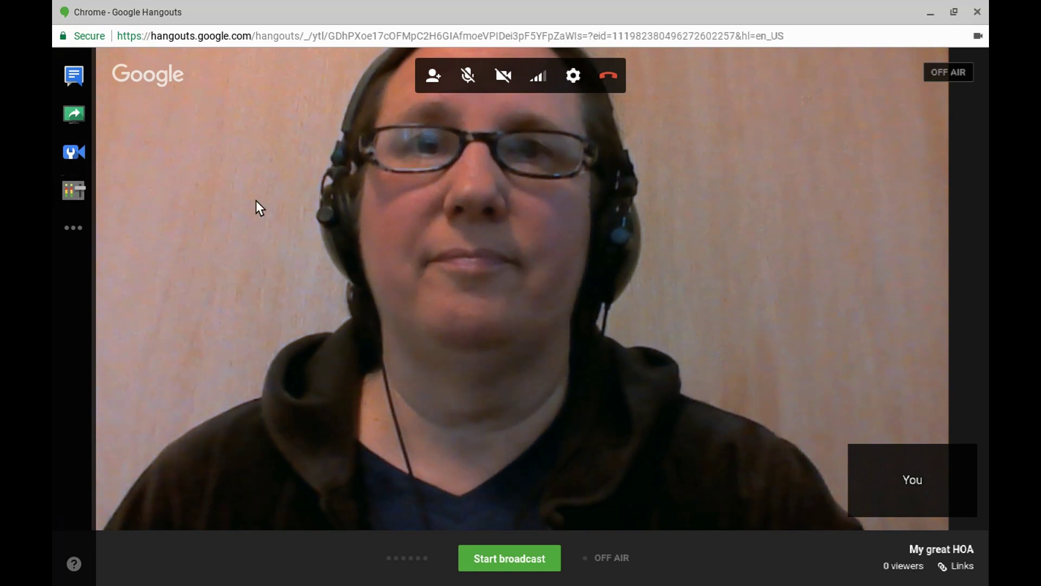
click(434, 75)
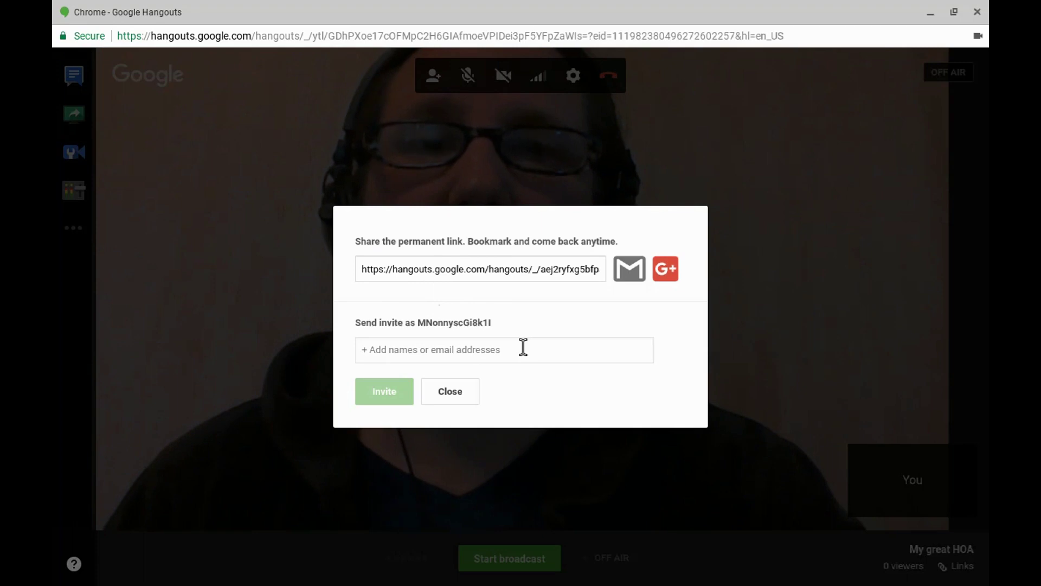
click(450, 392)
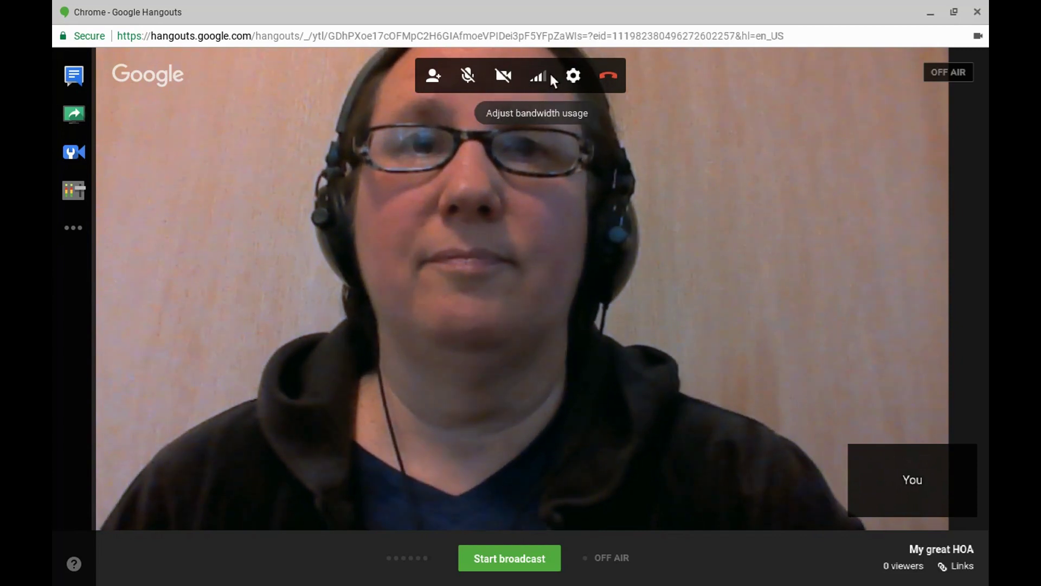
Check the device settings and stream links without changes, then request the broadcast start.
click(572, 75)
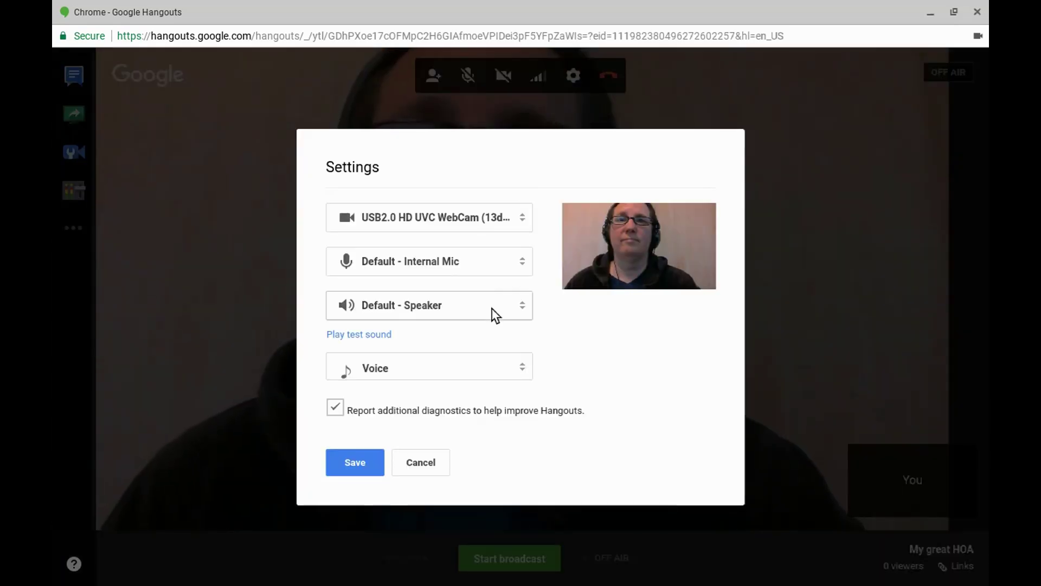
click(431, 466)
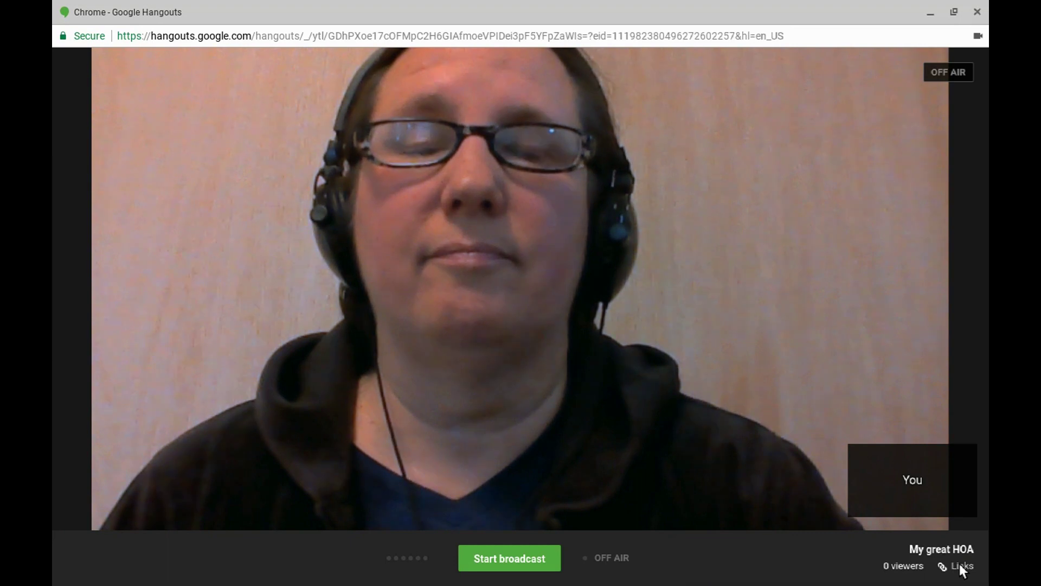
click(960, 564)
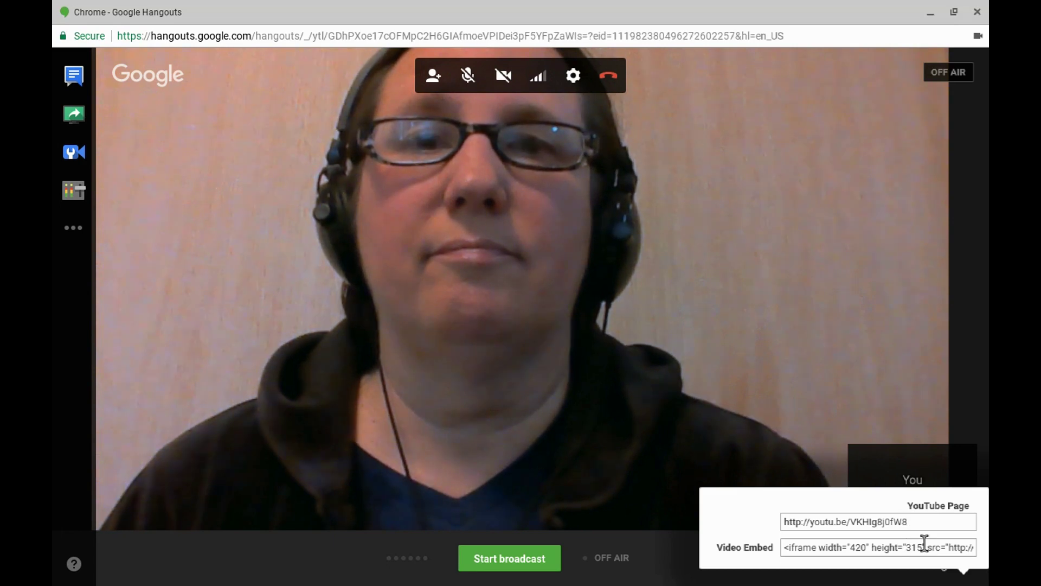
click(665, 404)
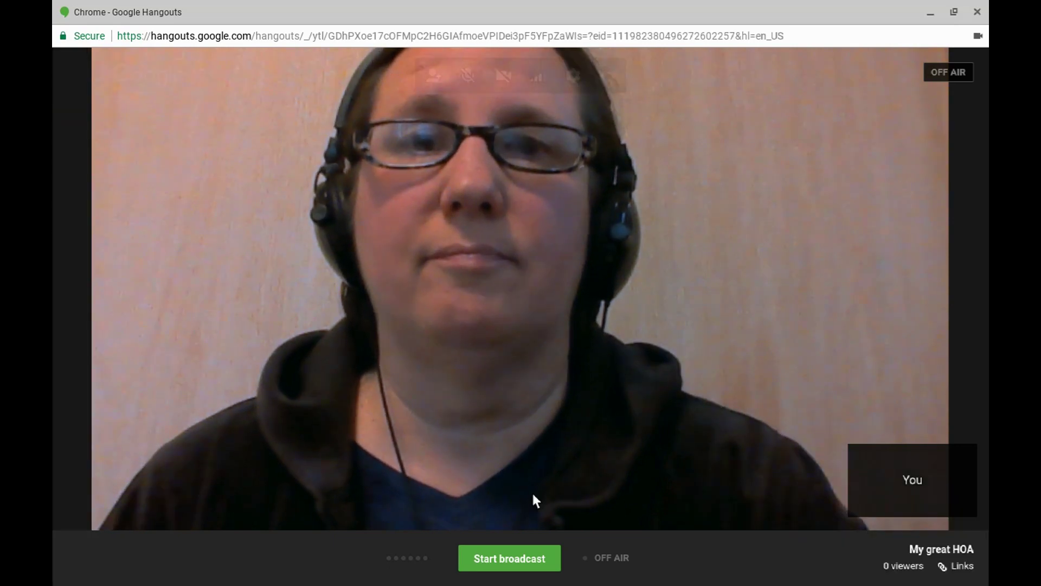
click(522, 555)
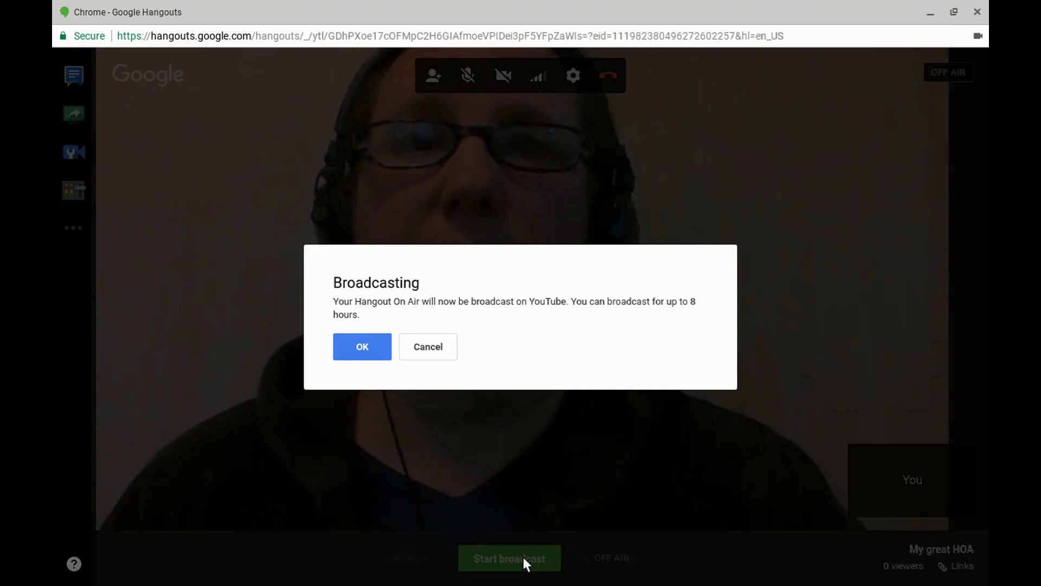
Go live with 'My great HOA', then stop the broadcast and close the hangout window.
click(352, 346)
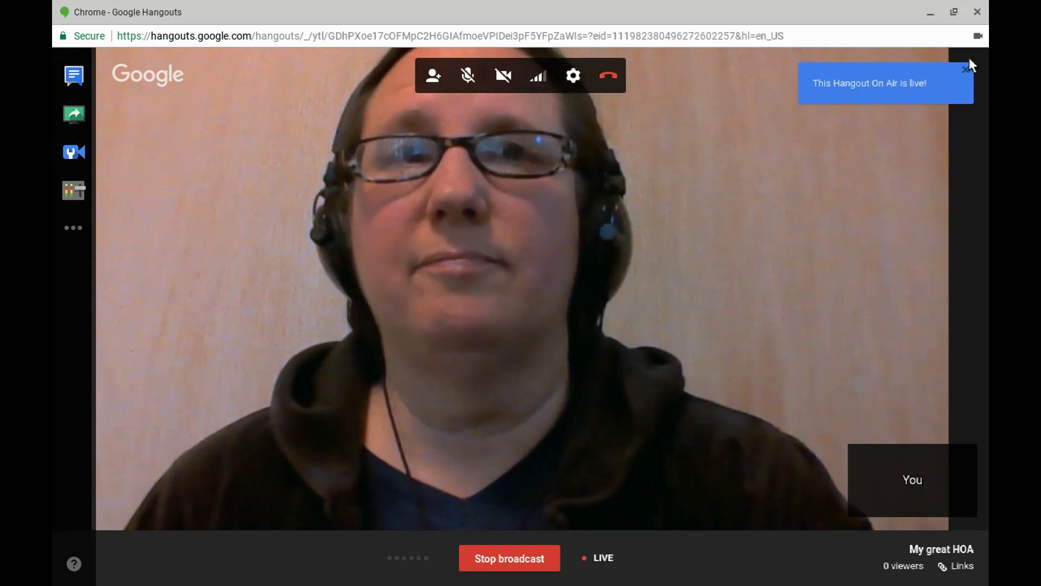
click(965, 69)
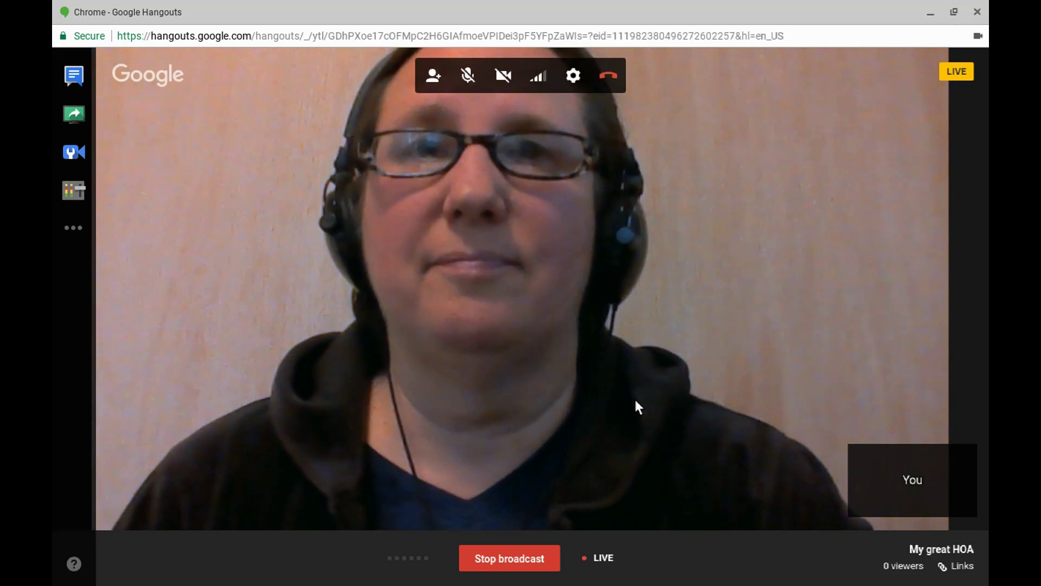
click(522, 559)
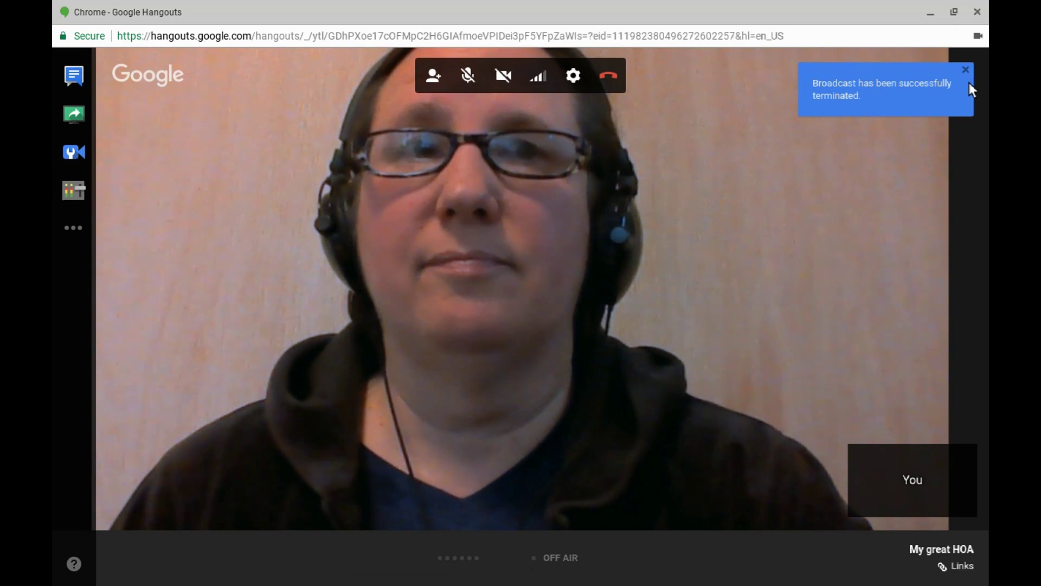
click(977, 12)
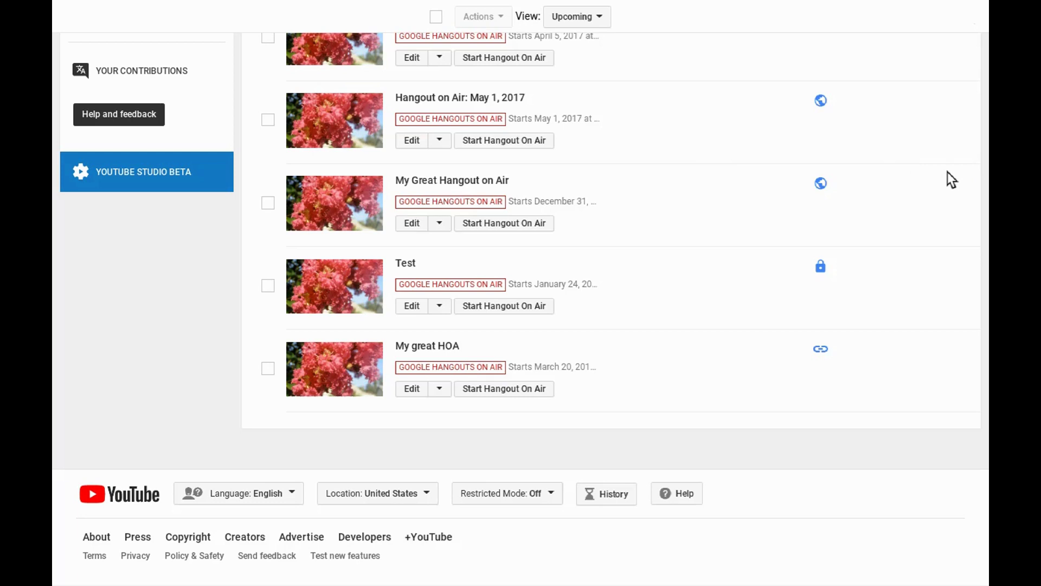
scroll(948, 171, up, 10)
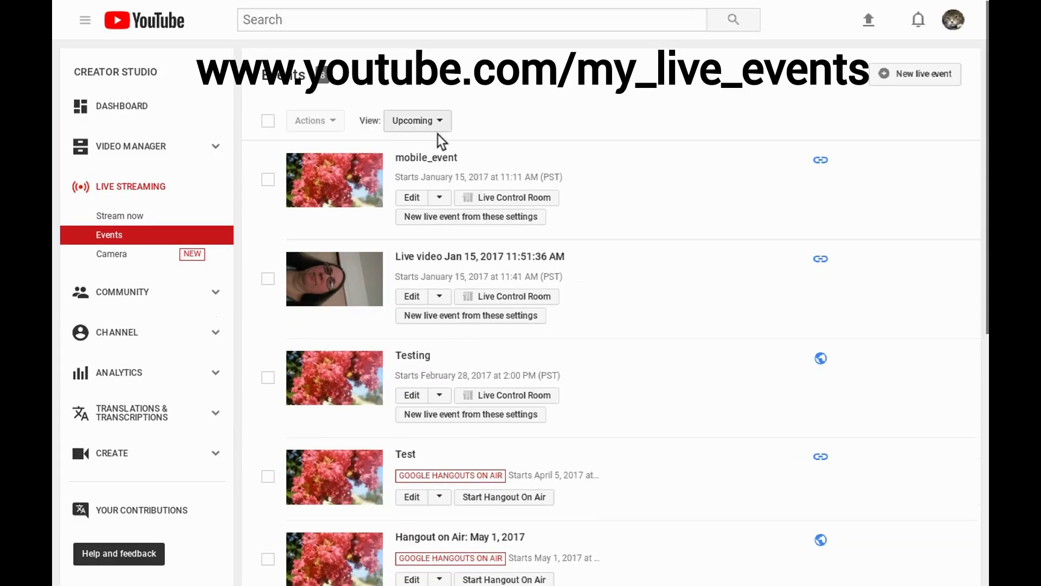
Filter the Events list to Completed and edit the My great HOA stream.
click(427, 121)
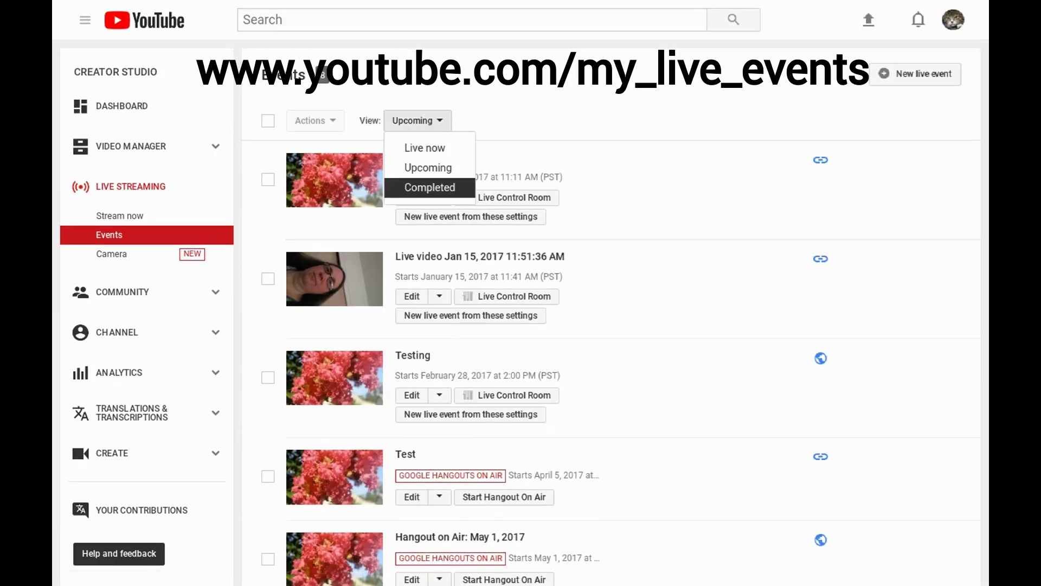
click(430, 187)
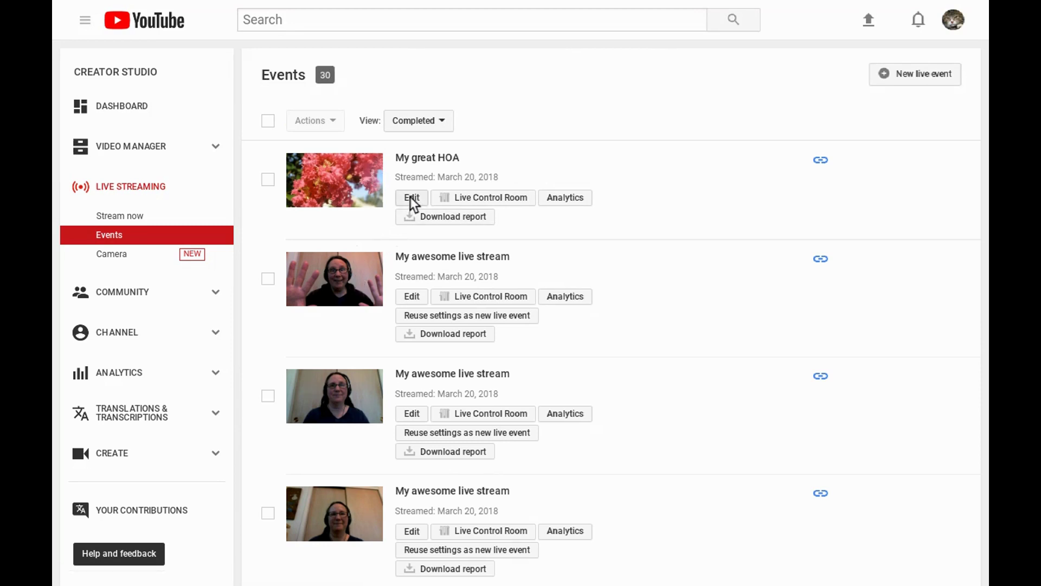
click(410, 198)
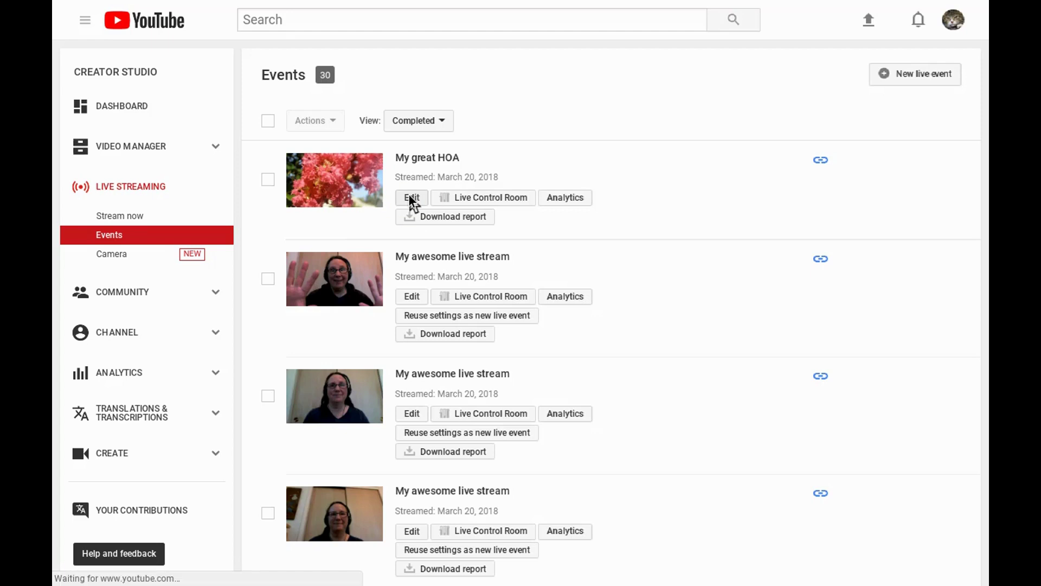